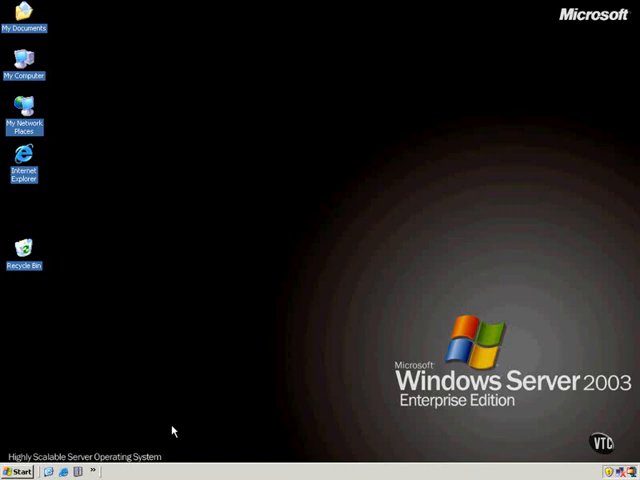
Bring up the Start menu's list of installed programs
left_click(20, 471)
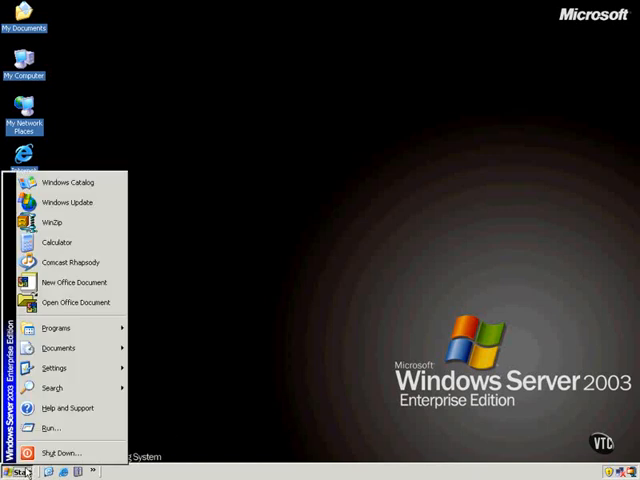
mouse_move(70, 328)
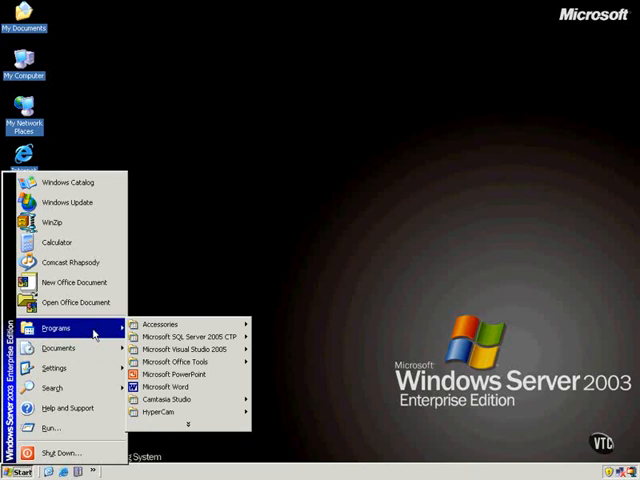
mouse_move(188, 336)
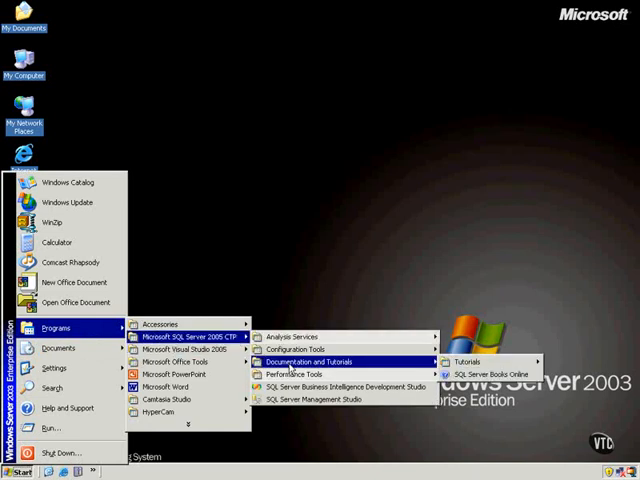
mouse_move(300, 349)
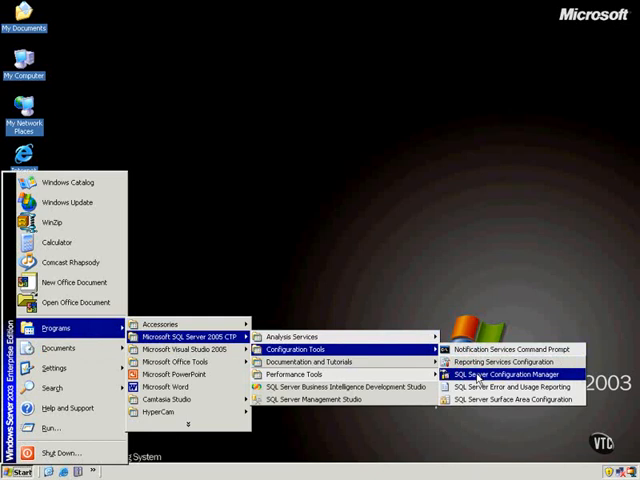
Launch SQL Server Configuration Manager and show the SQL Server 2005 Services list
left_click(477, 374)
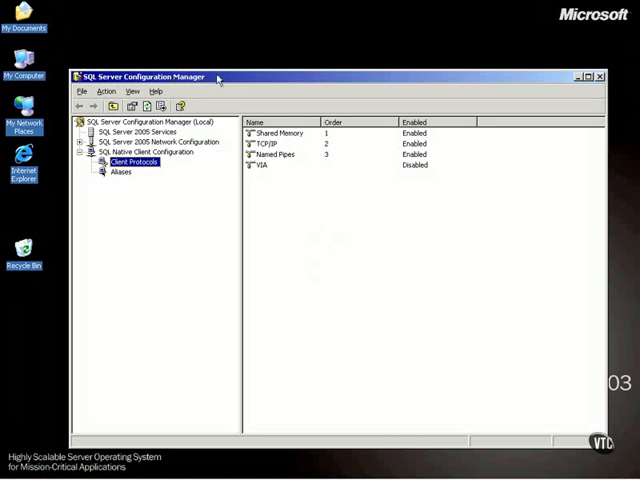
left_click(137, 132)
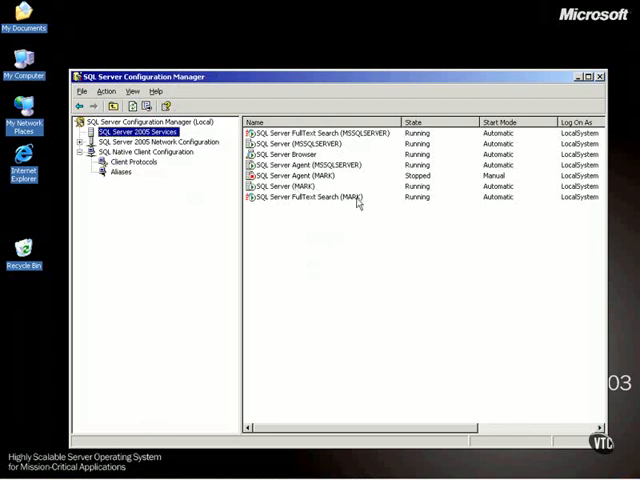
Select SQL Server (MSSQLSERVER), maximize the window and widen the services list pane
left_click(297, 144)
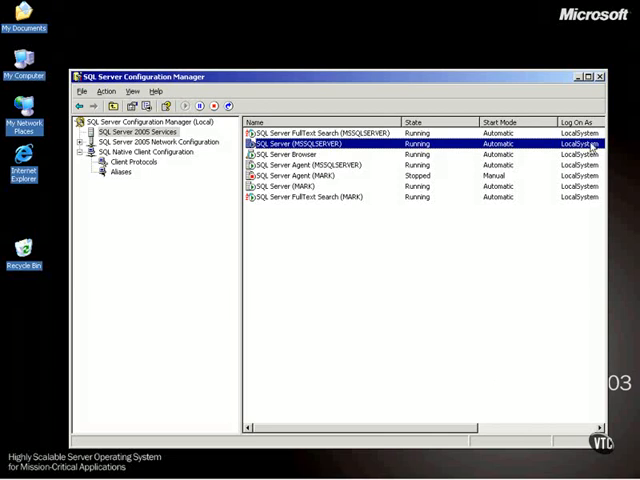
left_click_drag(420, 428, 585, 428)
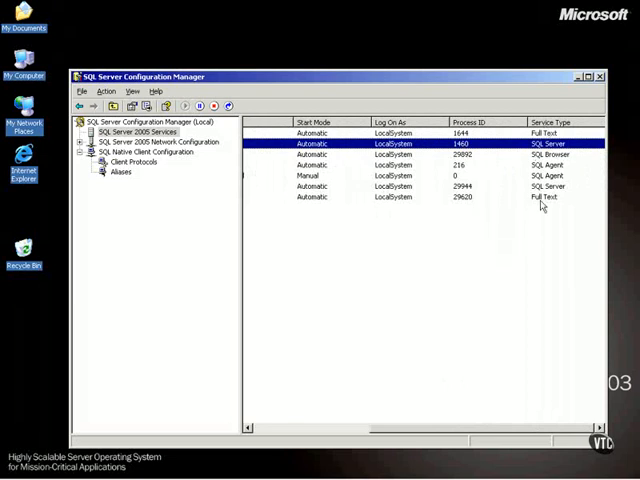
double_click(431, 77)
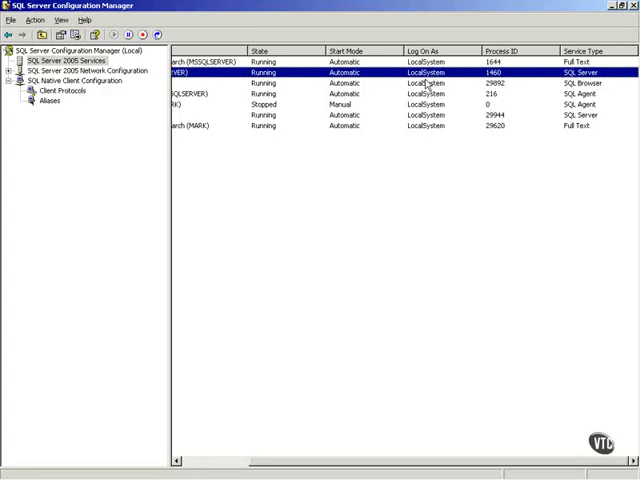
left_click_drag(171, 188, 138, 188)
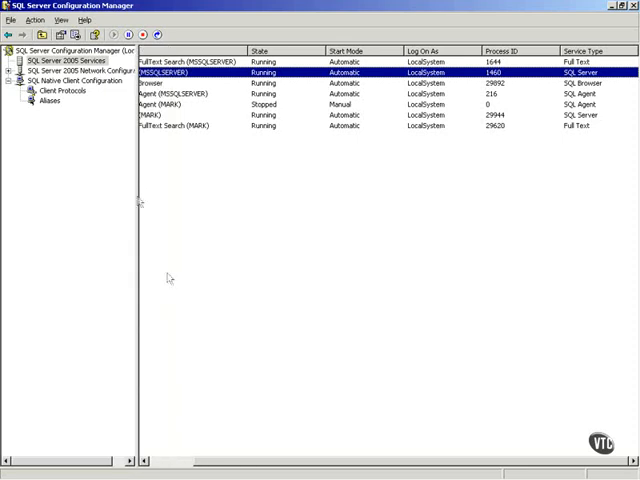
right_click(190, 73)
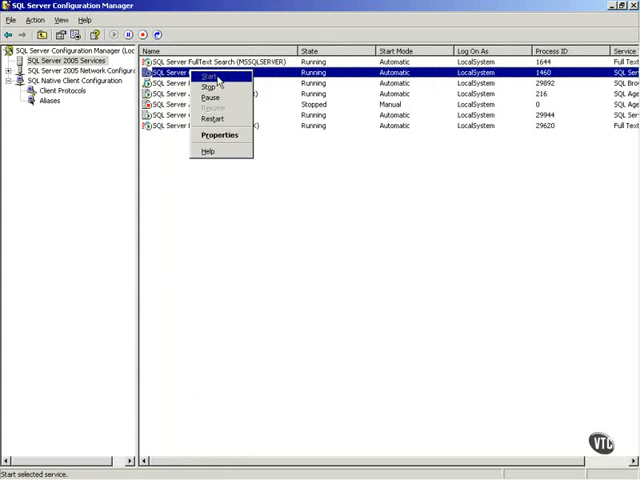
left_click(228, 136)
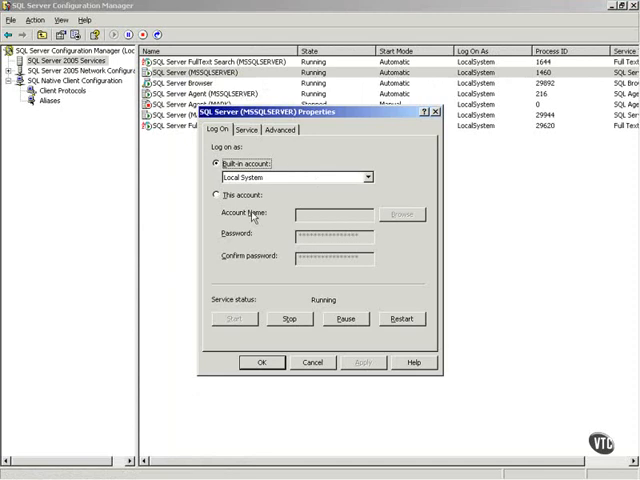
left_click(247, 130)
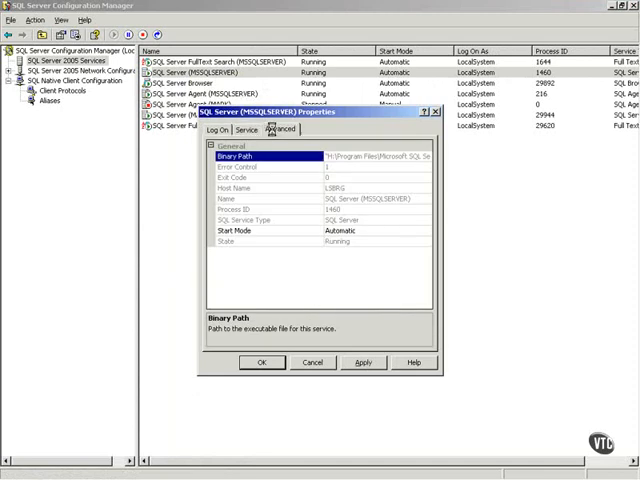
left_click(276, 130)
left_click(217, 130)
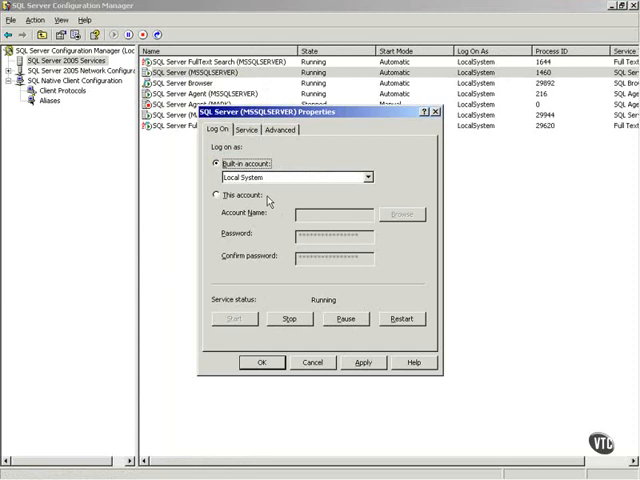
left_click(311, 362)
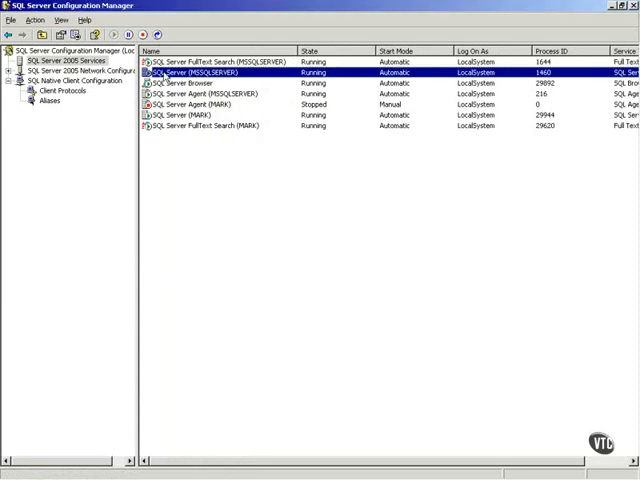
Expand SQL Server 2005 Network Configuration and show Protocols for MSSQLSERVER
left_click(80, 71)
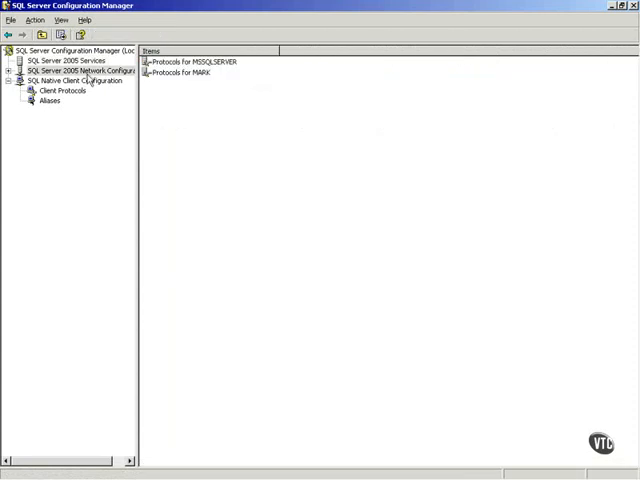
left_click(8, 71)
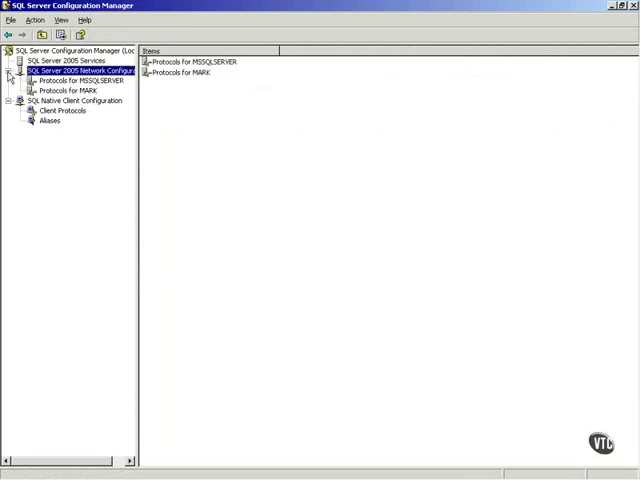
left_click(72, 81)
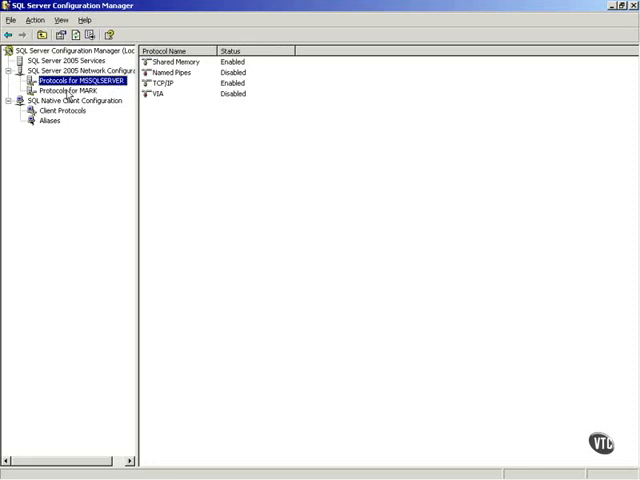
key("Up")
key("Down")
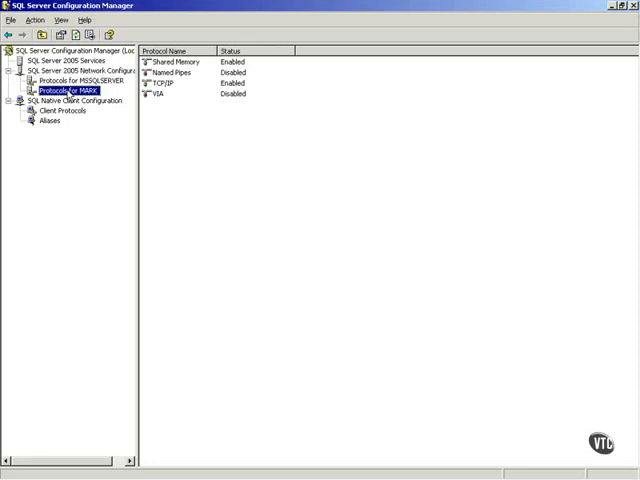
left_click(72, 81)
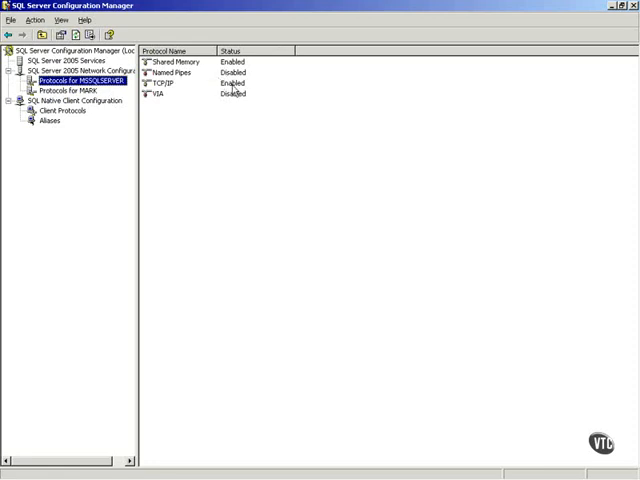
View the Named Pipes protocol properties and cancel without changes
left_click(170, 73)
right_click(168, 76)
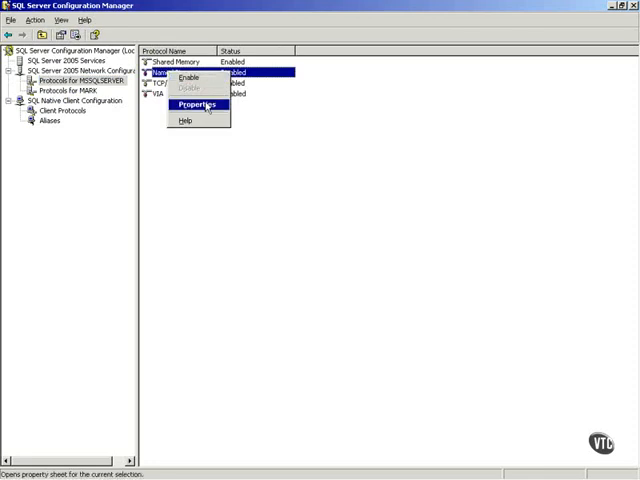
left_click(196, 104)
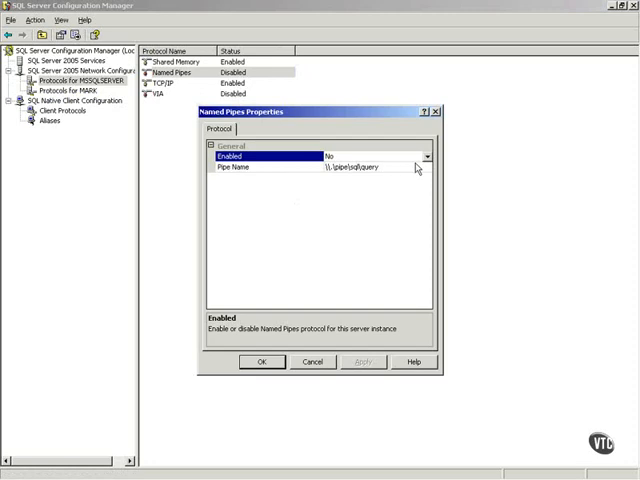
left_click(313, 362)
Show the SQL Native Client protocols, view their order settings and cancel without changes
left_click(75, 101)
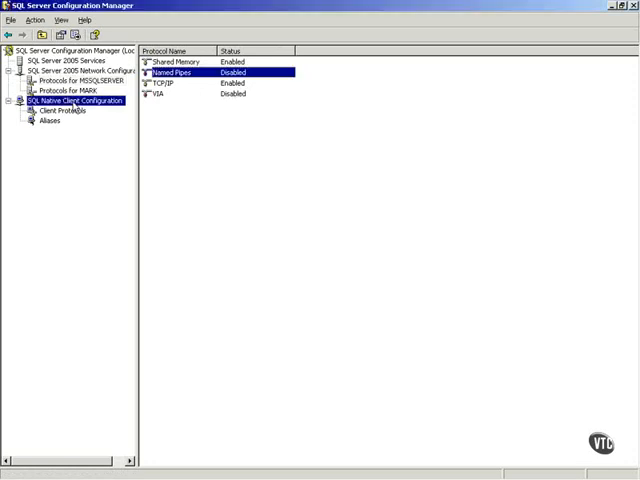
left_click(62, 110)
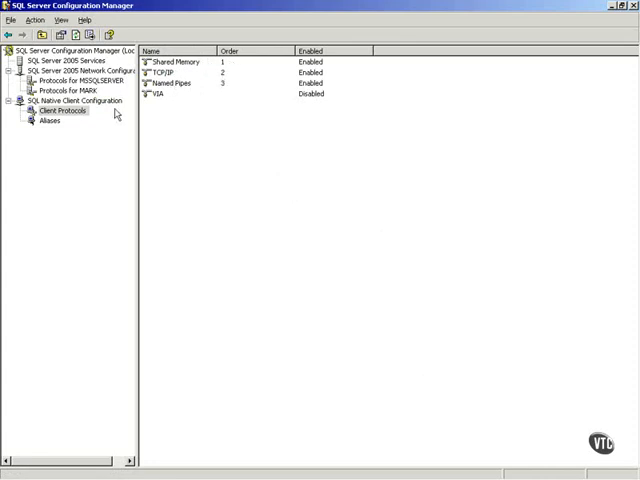
right_click(84, 114)
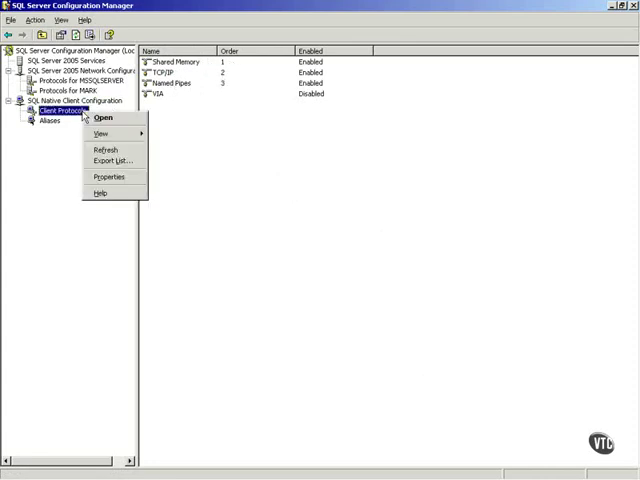
left_click(109, 177)
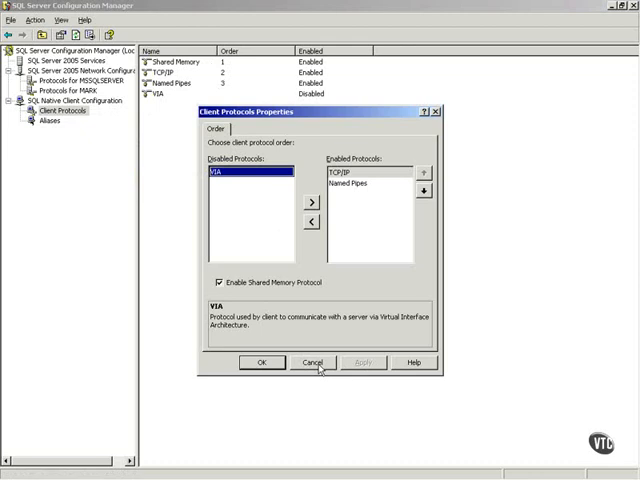
left_click(313, 362)
left_click(49, 120)
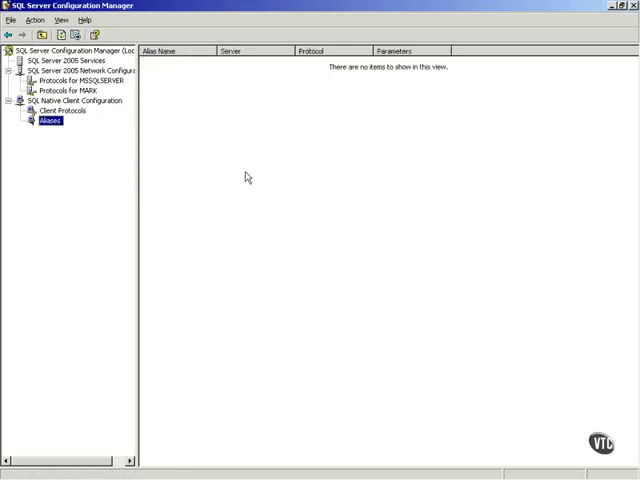
right_click(50, 121)
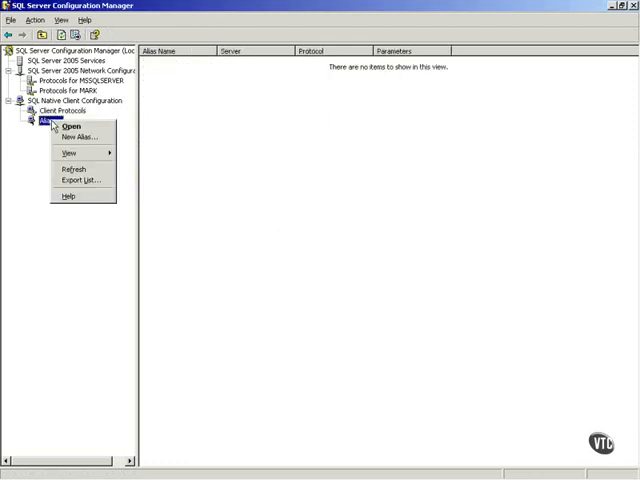
left_click(258, 196)
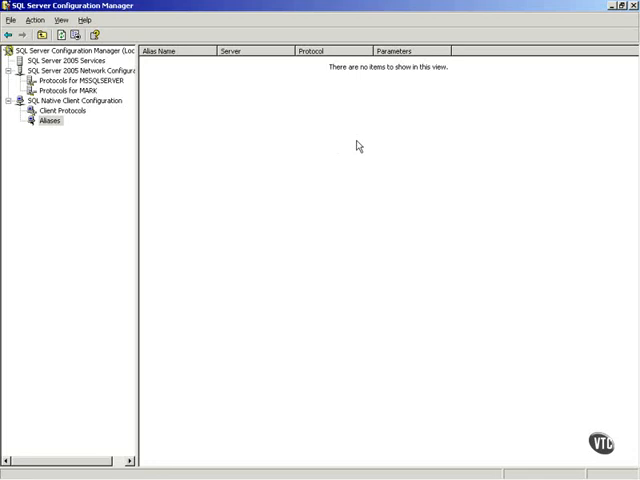
left_click(636, 6)
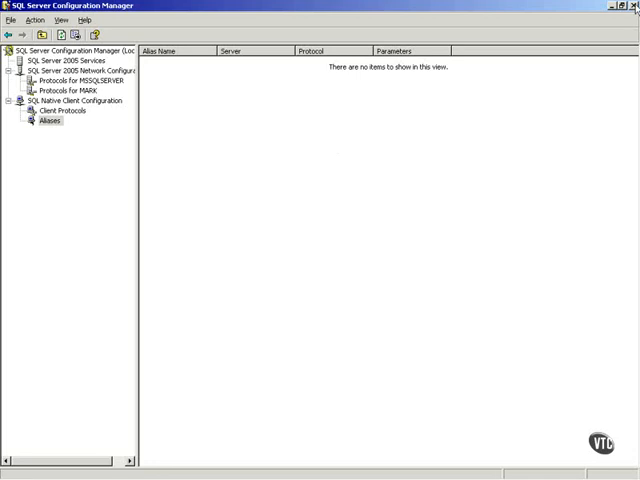